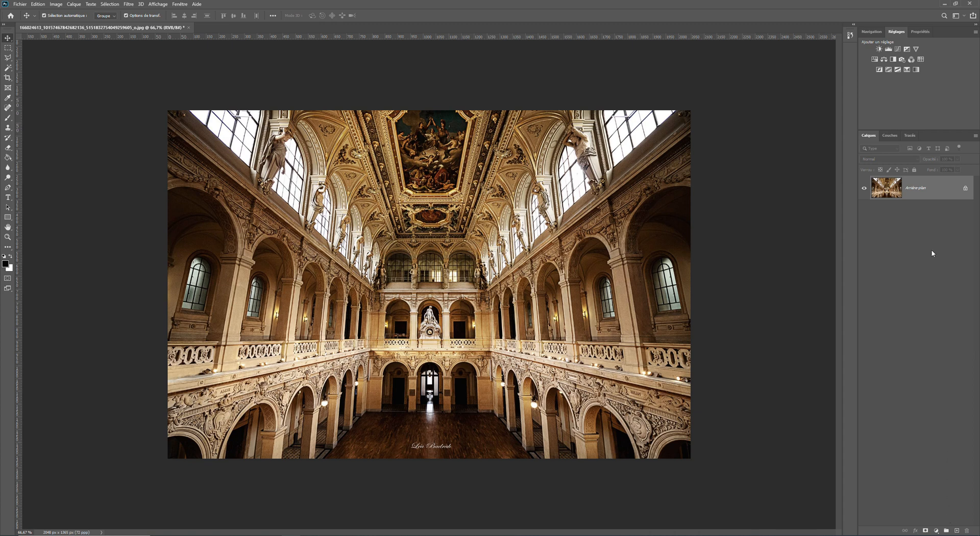
Duplicate the background layer and open the Adaptive Wide Angle filter (Grand-angle adaptatif) on the copy
drag(944, 192, 956, 528)
drag(940, 192, 957, 530)
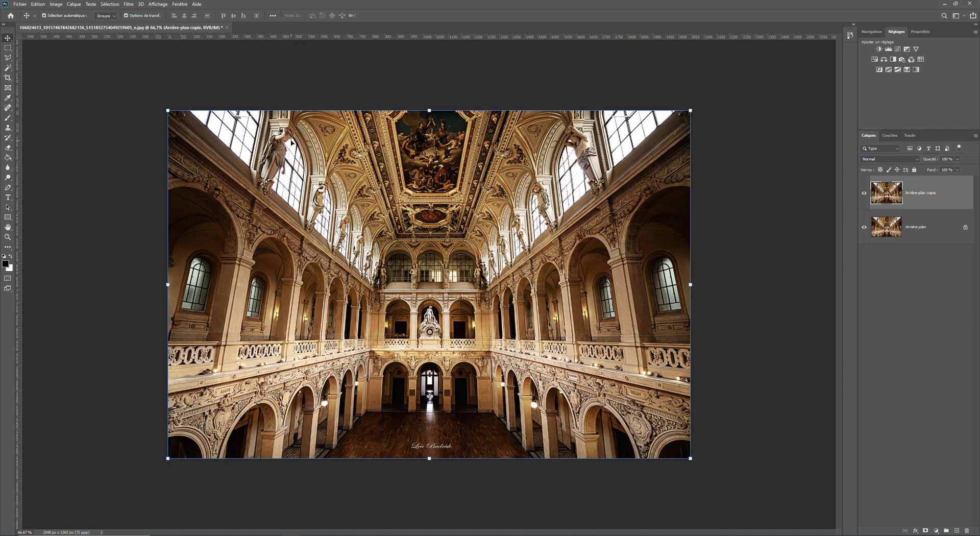
click(128, 4)
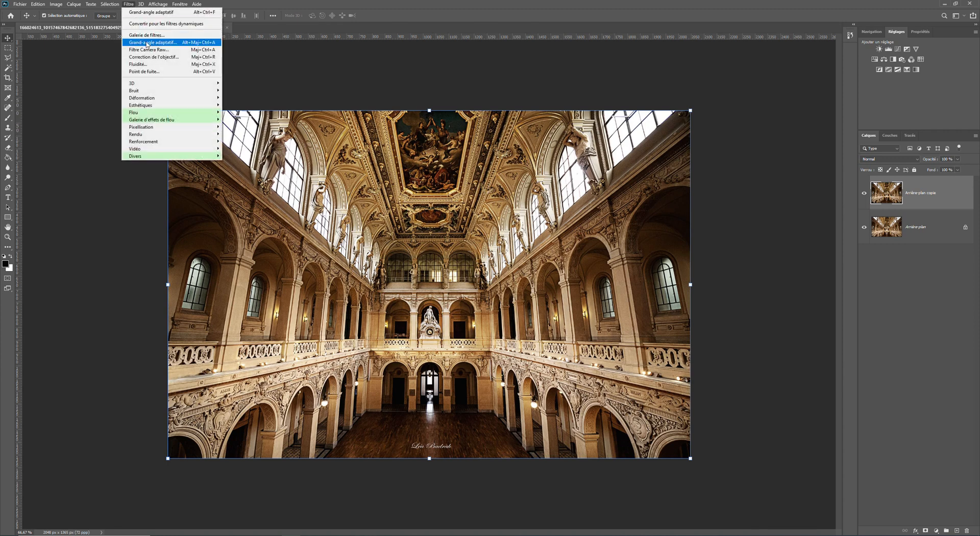
click(146, 44)
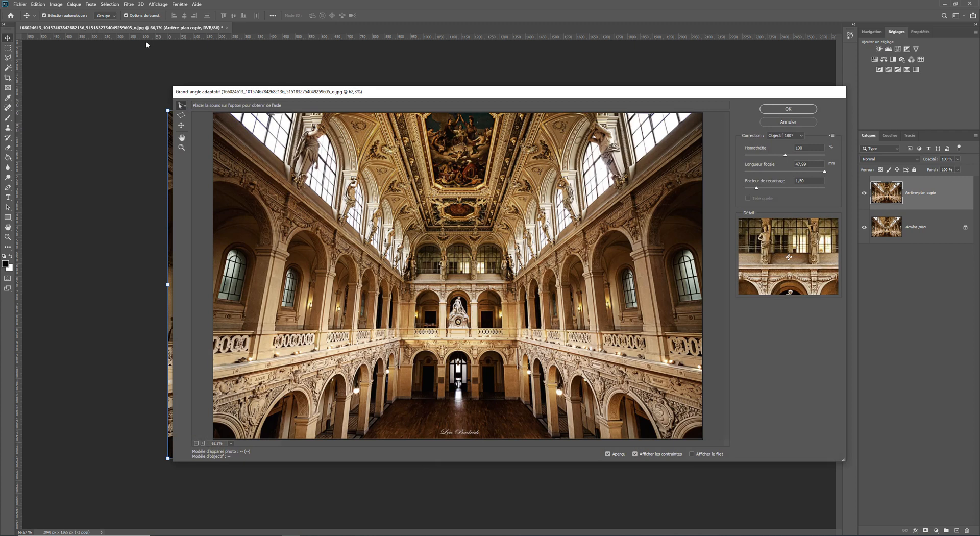
drag(824, 171, 824, 172)
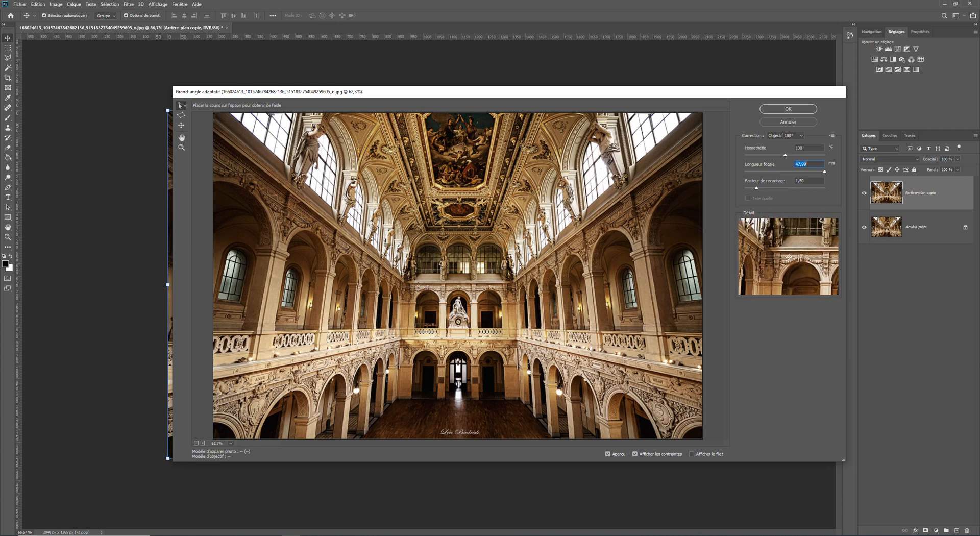
Draw horizontal constraint lines across the end wall along its upper cornice, the ledge below the balustrade and the floor edge
click(408, 283)
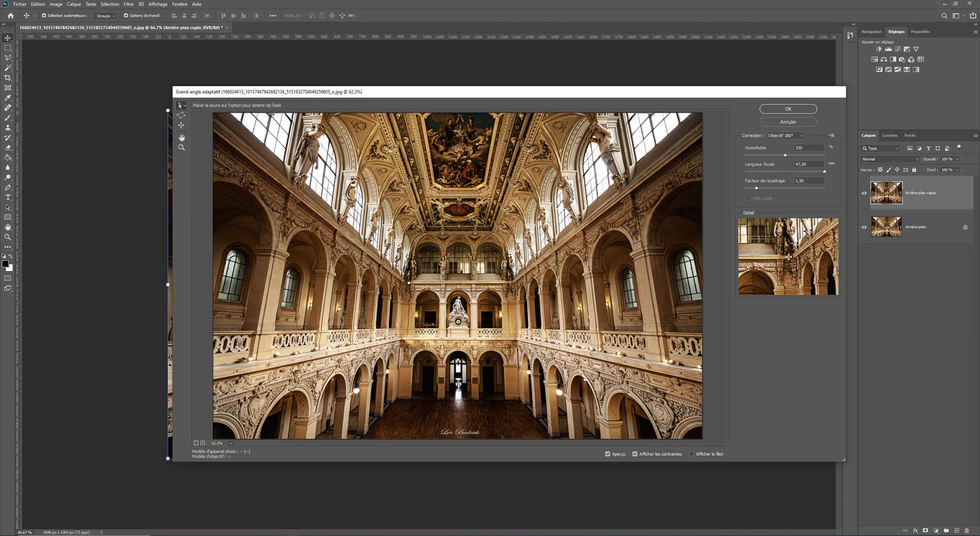
click(510, 283)
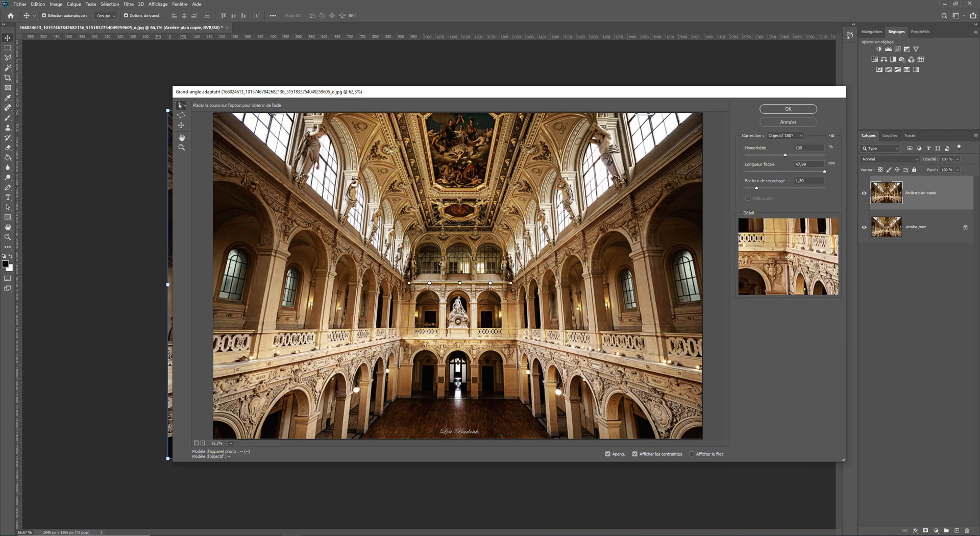
click(403, 338)
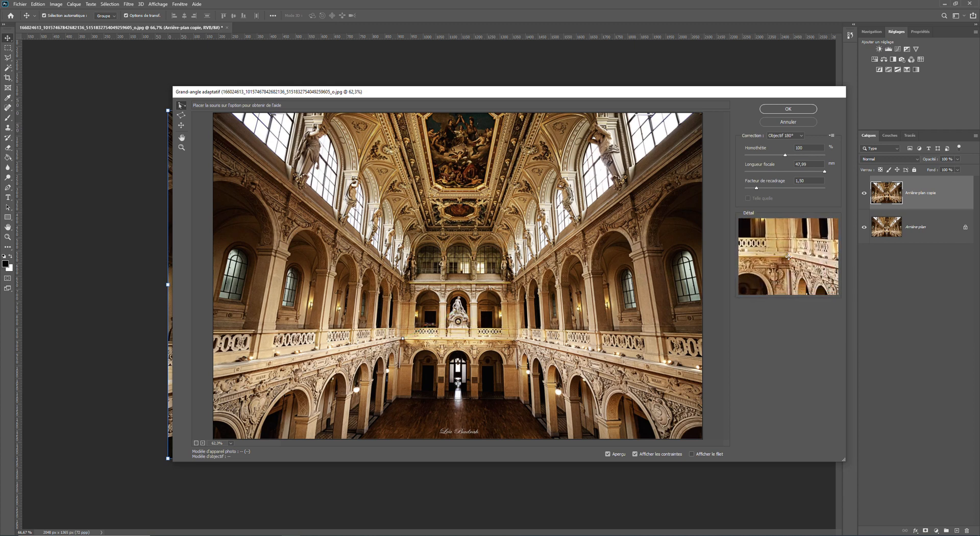
click(516, 338)
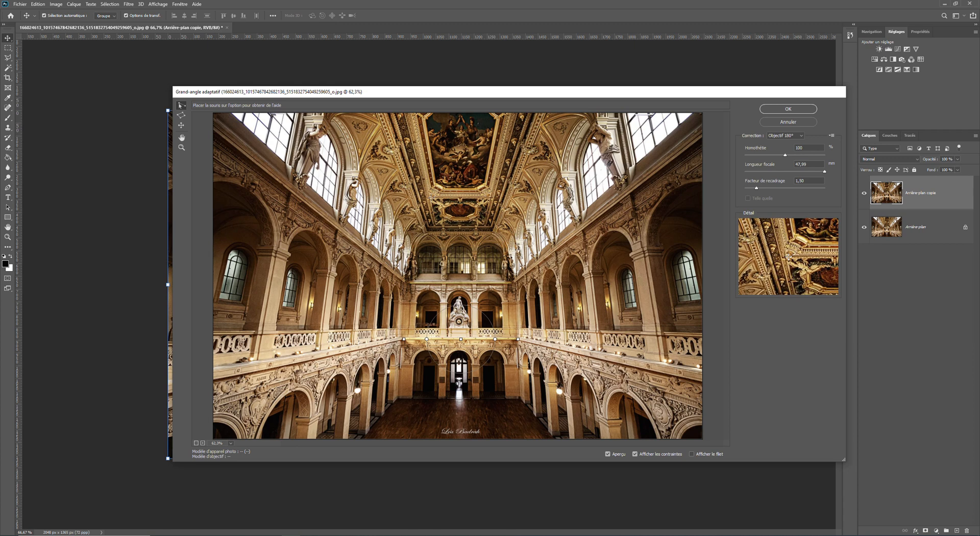
click(430, 197)
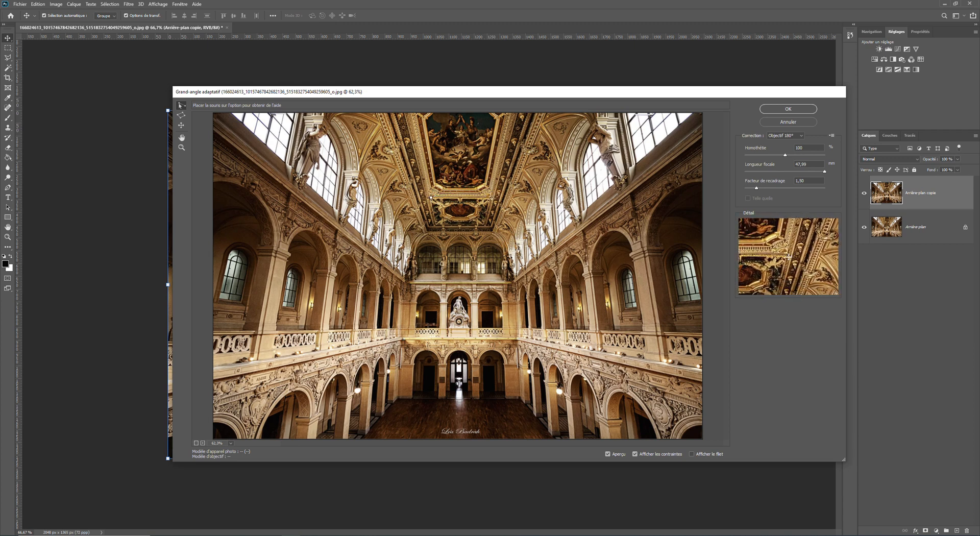
click(492, 198)
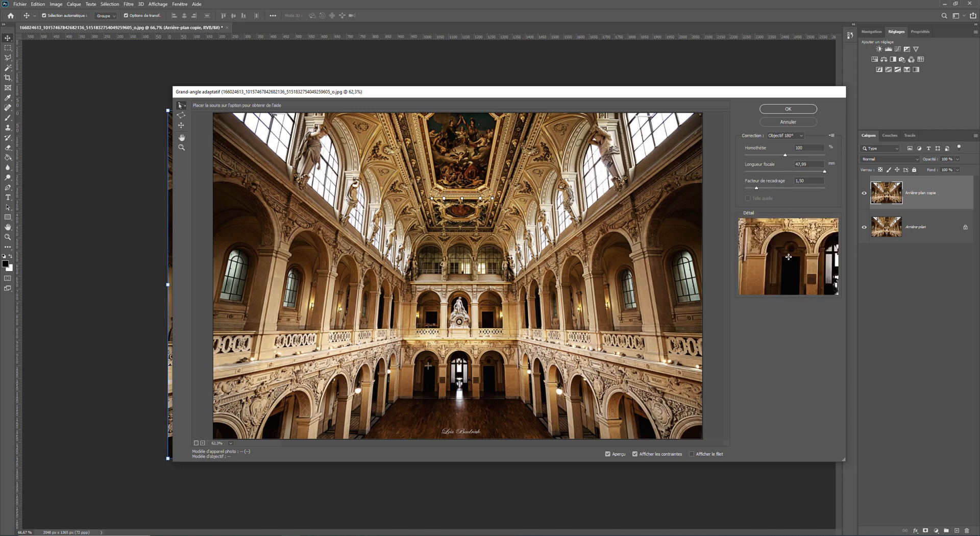
click(398, 398)
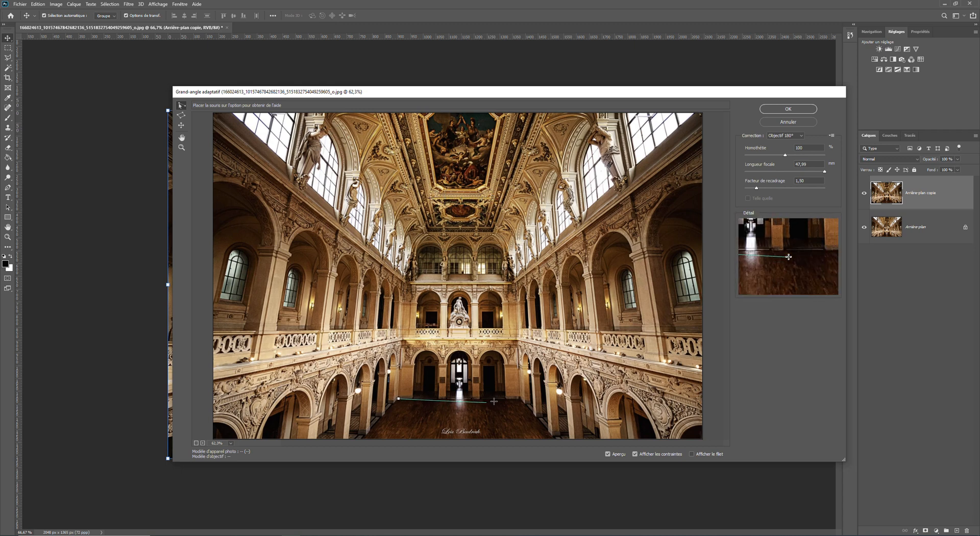
click(521, 398)
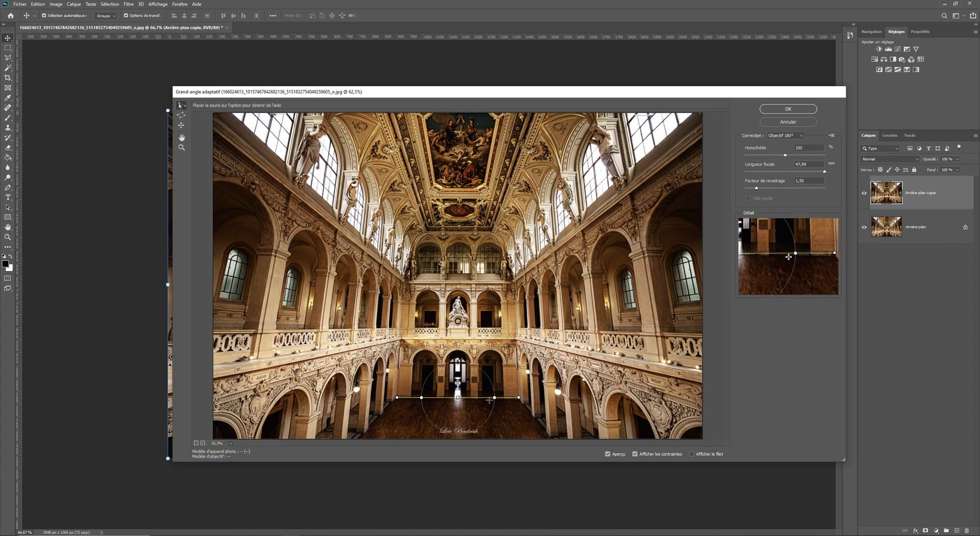
Draw vertical constraints along both side edges of the end wall, from the upper gallery down to the floor
click(400, 300)
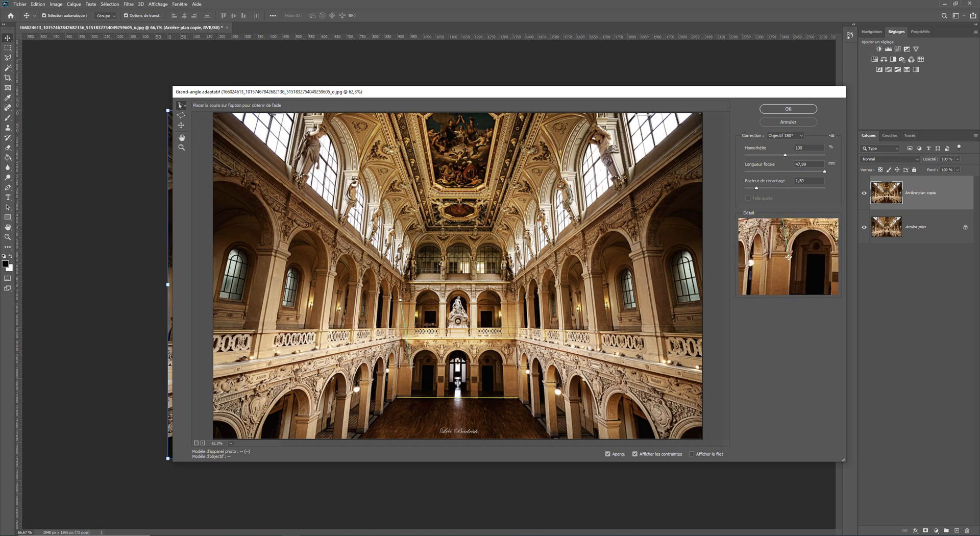
shift+click(411, 365)
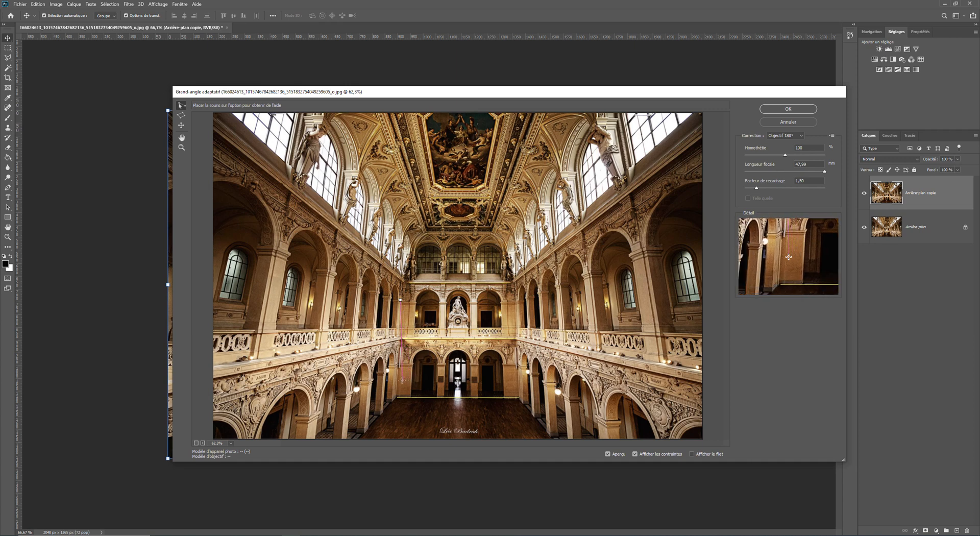
shift+click(397, 395)
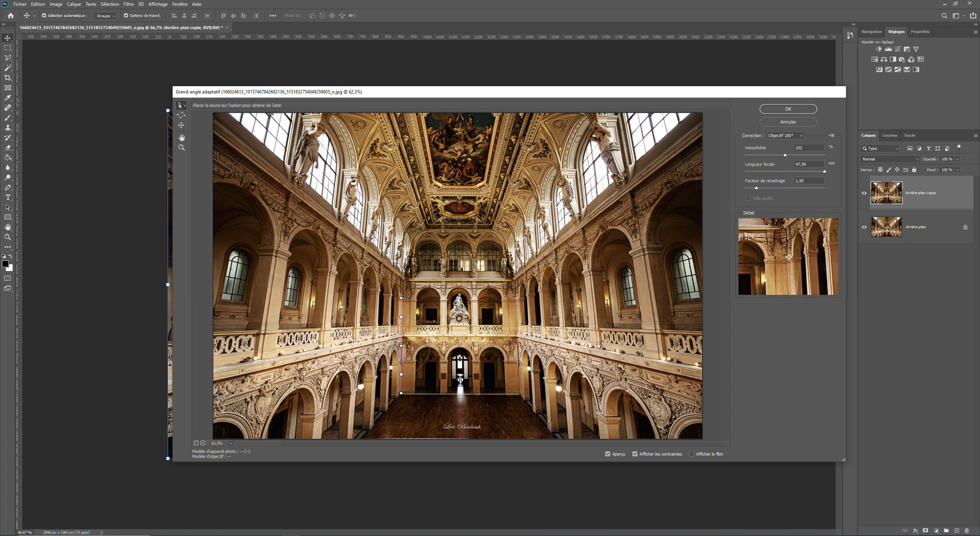
click(515, 297)
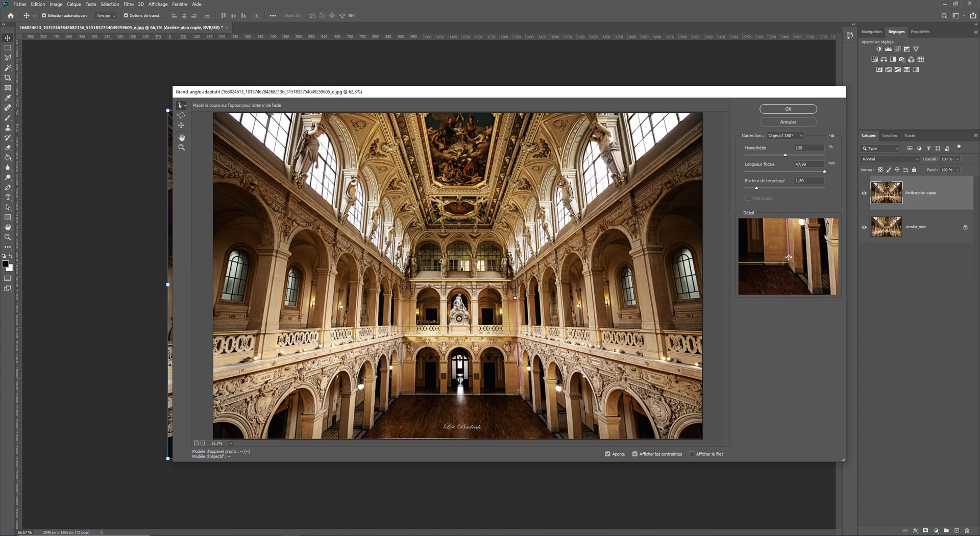
shift+click(520, 390)
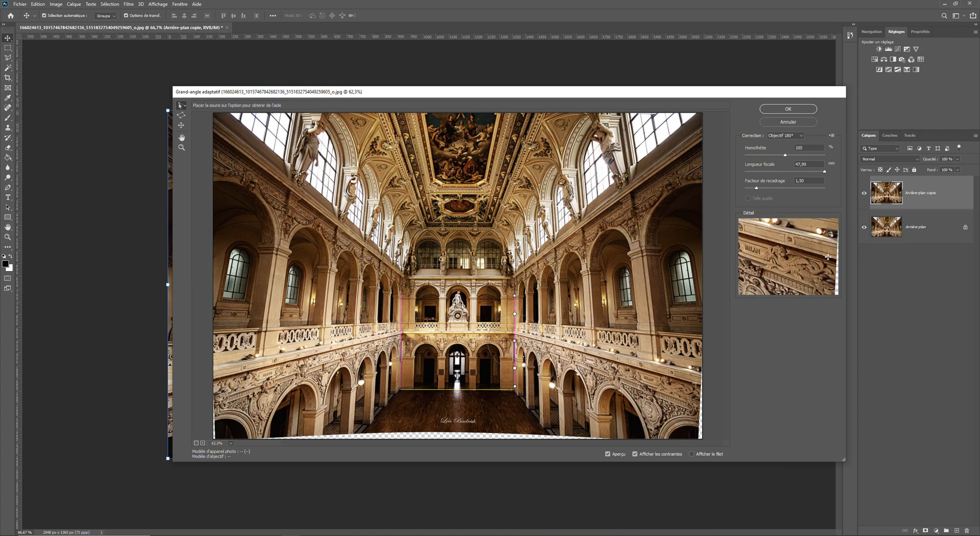
Draw straight constraints along the ledges below both side galleries, from the end wall corners to the photo's outer edges
click(697, 383)
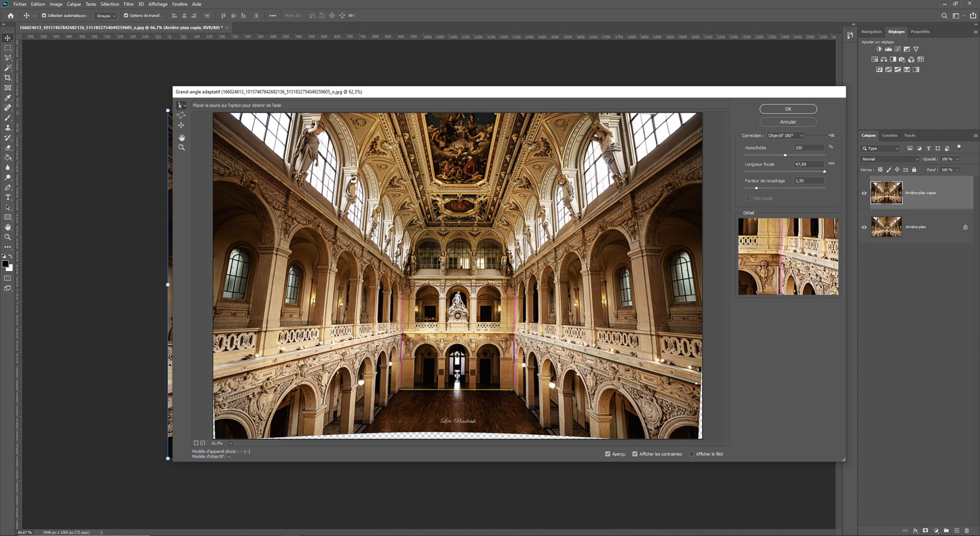
click(520, 335)
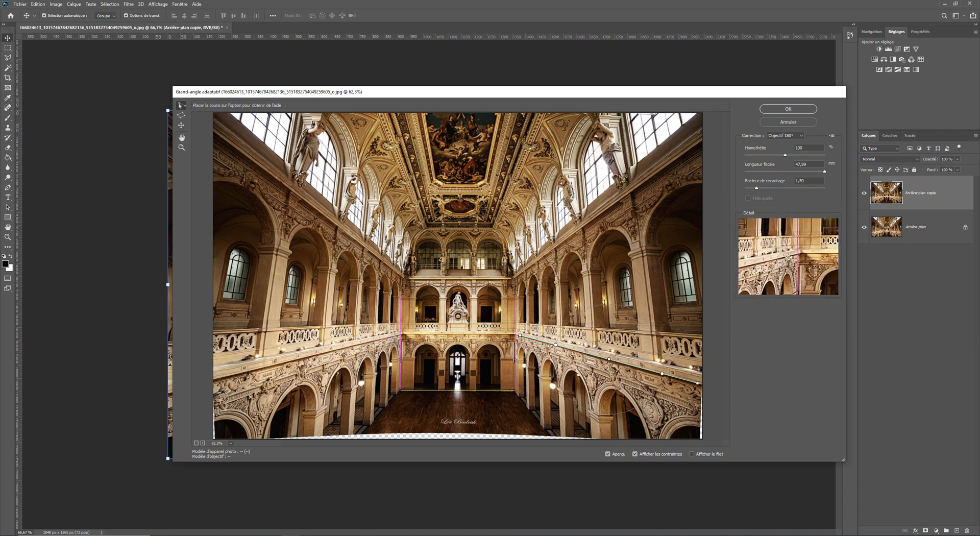
click(395, 336)
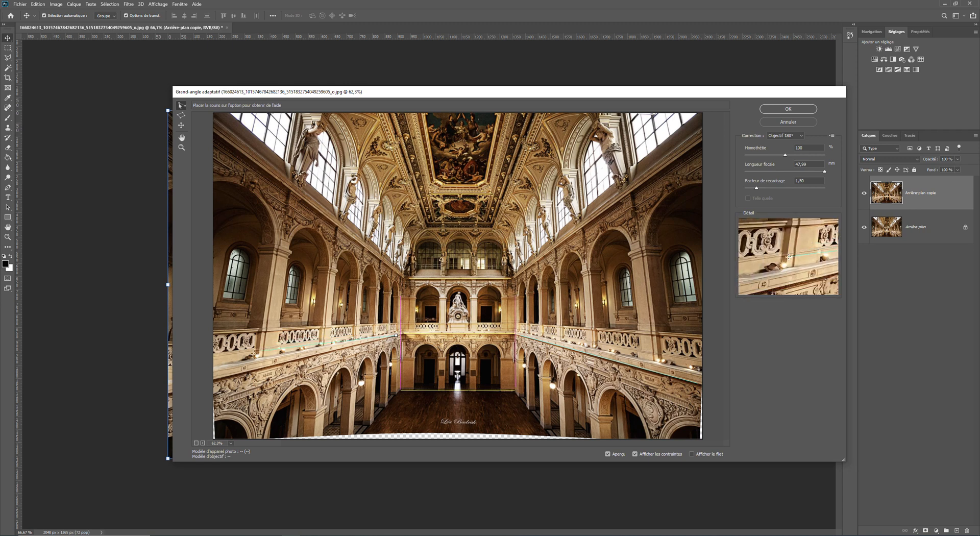
click(216, 377)
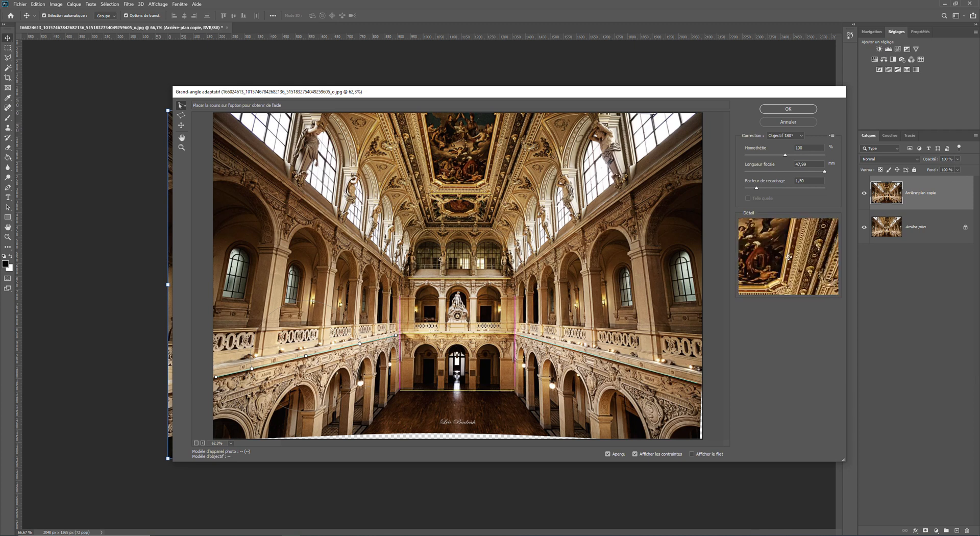
Draw constraints along the two long side borders of the painted ceiling, between the photo's upper edge and the end wall
click(533, 116)
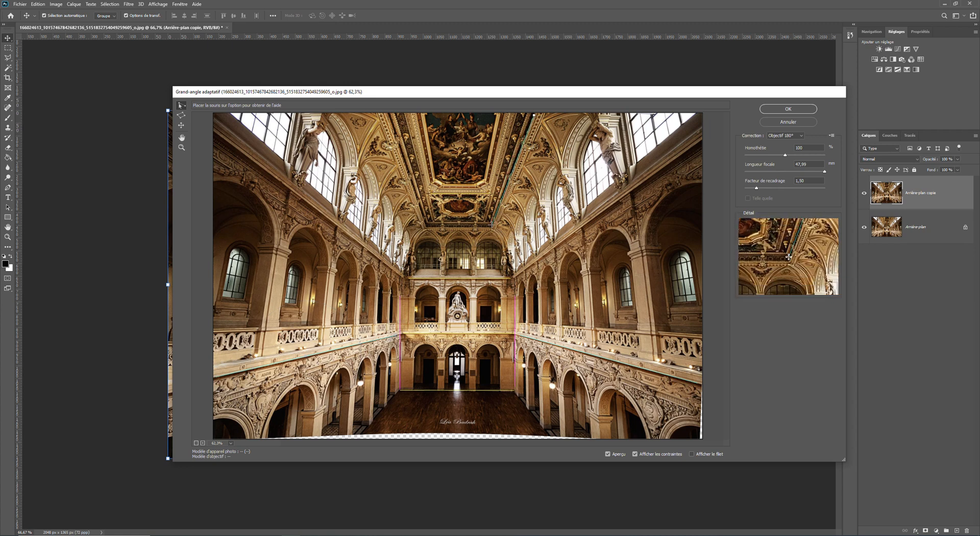
click(493, 225)
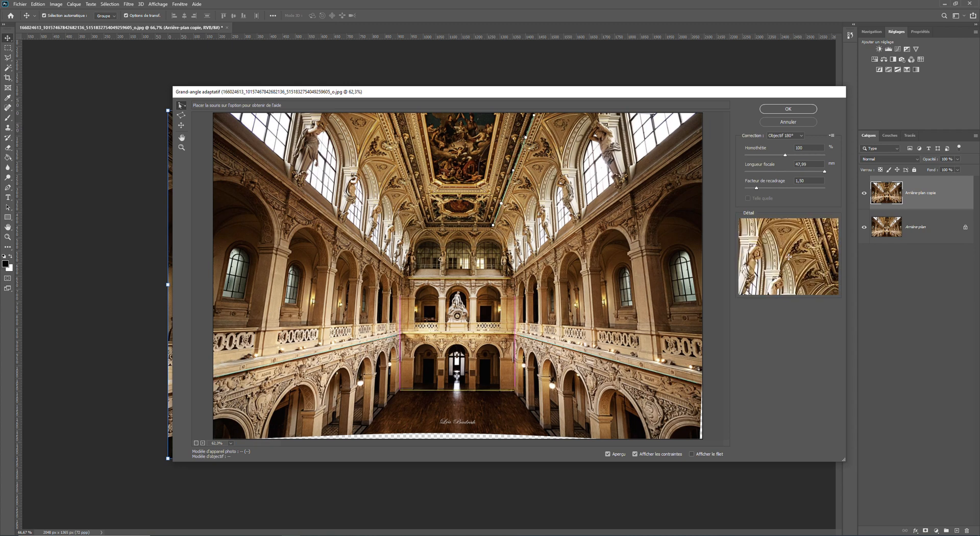
click(425, 223)
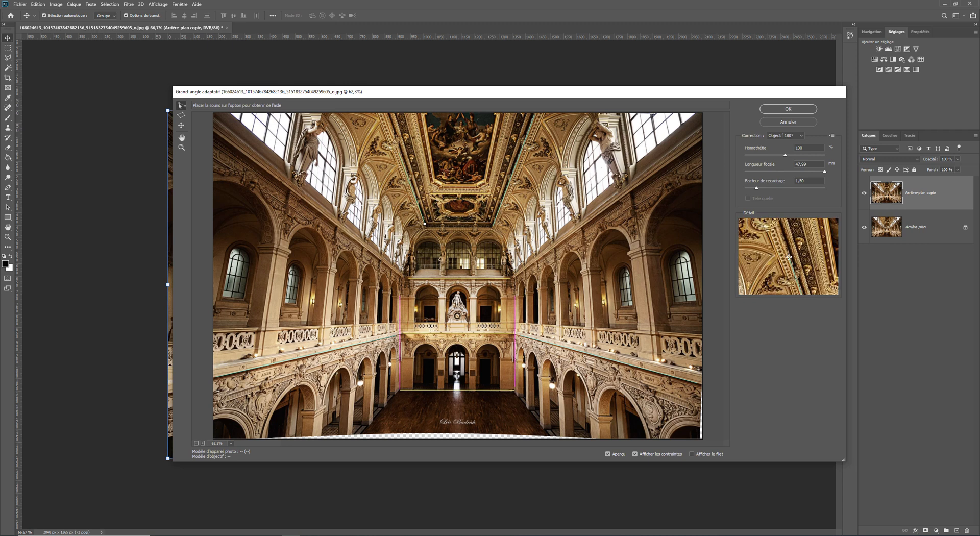
click(388, 114)
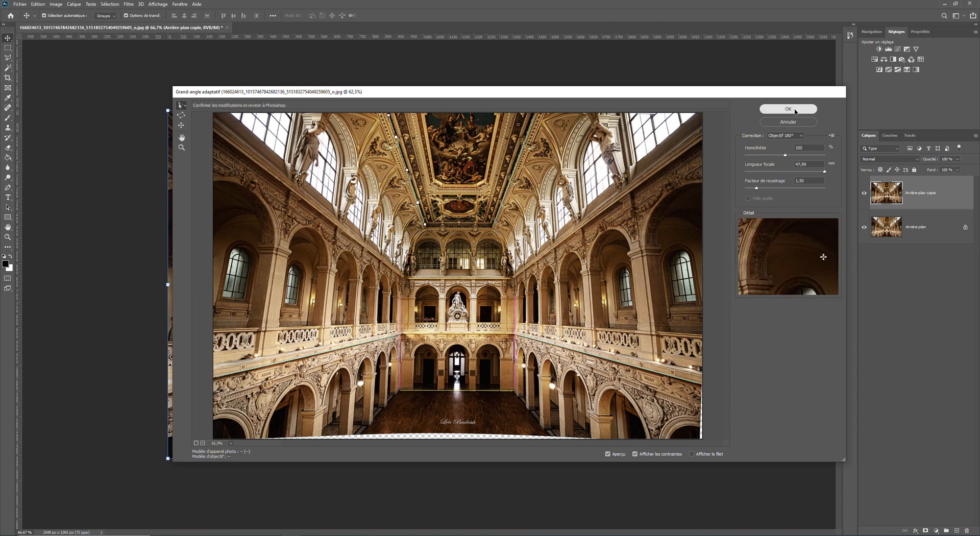
Draw vertical constraints down the room's central axis, from the ceiling painting to the statue's clock and between the clock and the entrance door
click(460, 114)
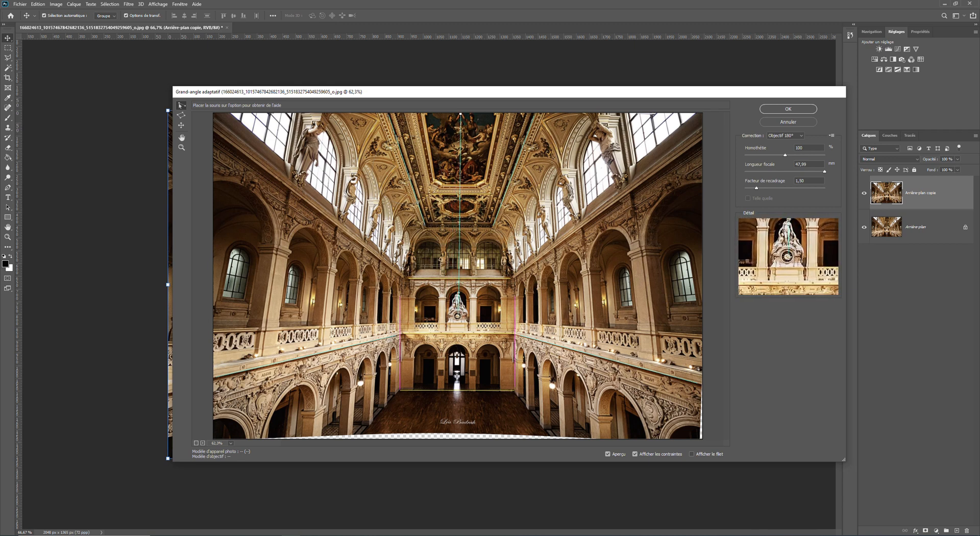
shift+click(458, 312)
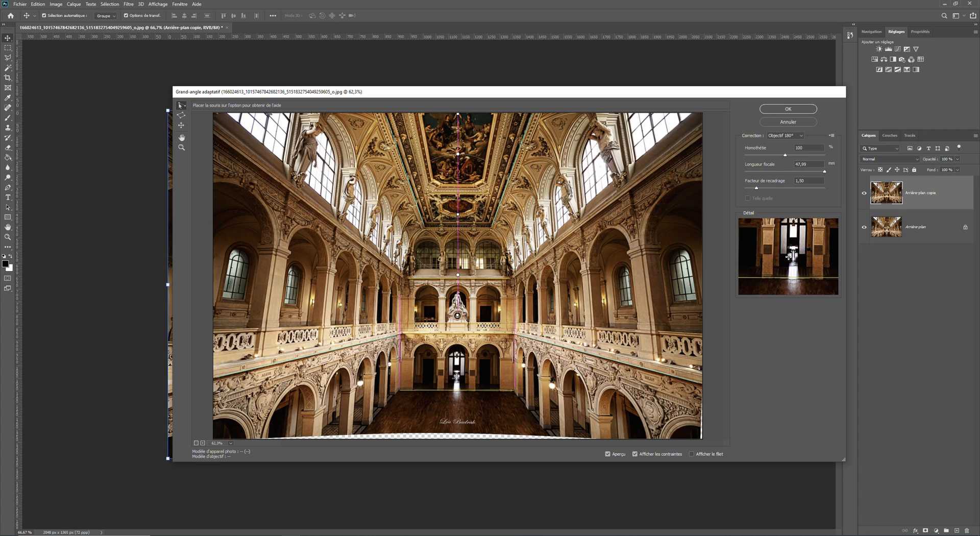
drag(456, 370, 457, 316)
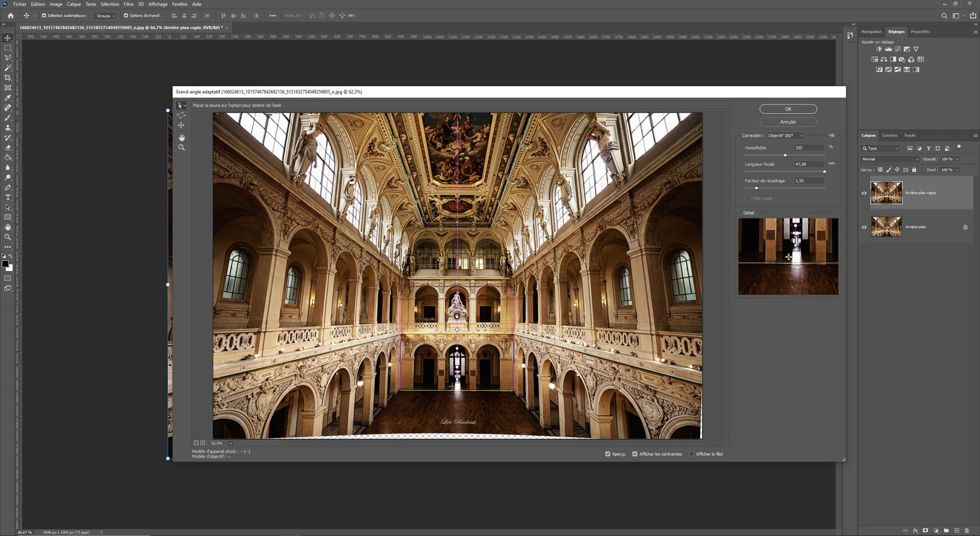
Fine-tune the lower central constraint, aligning its ends with the middle of the entrance doorway and the centre of the clock
scroll(457, 386, up, 10)
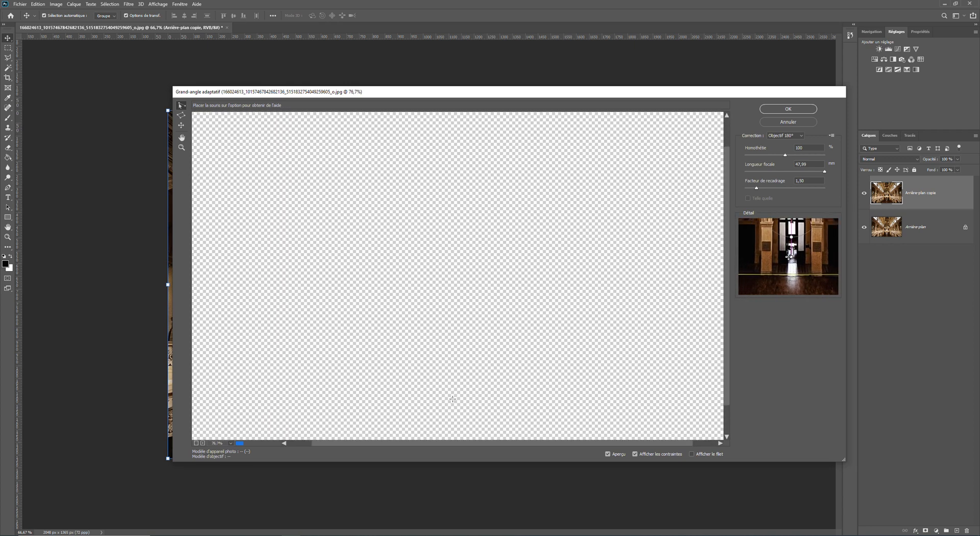
scroll(458, 419, up, 3)
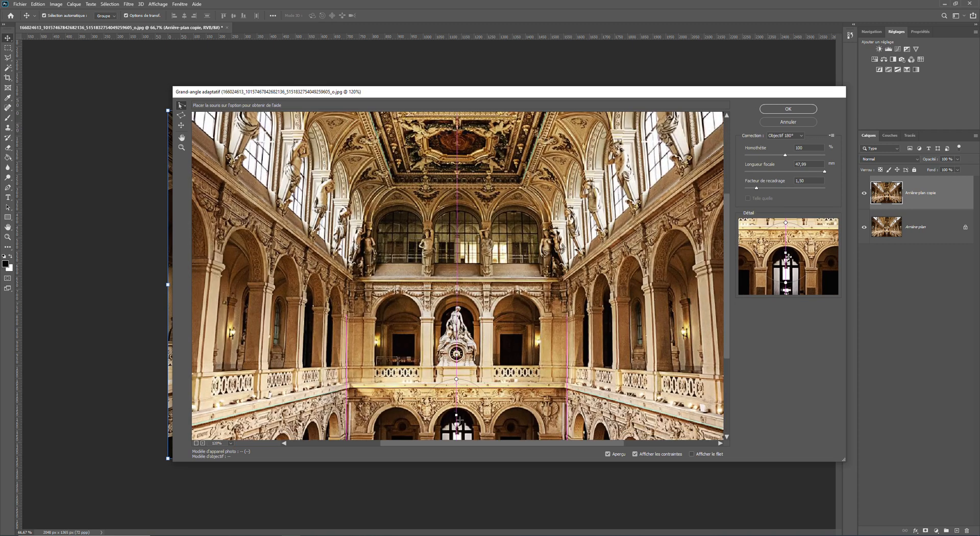
scroll(457, 419, up, 2)
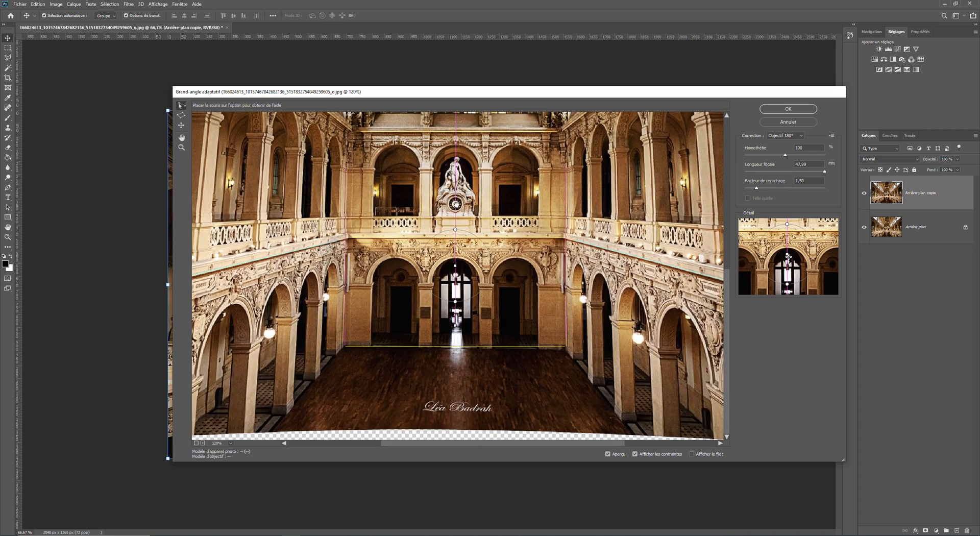
scroll(454, 351, up, 2)
scroll(453, 351, up, 4)
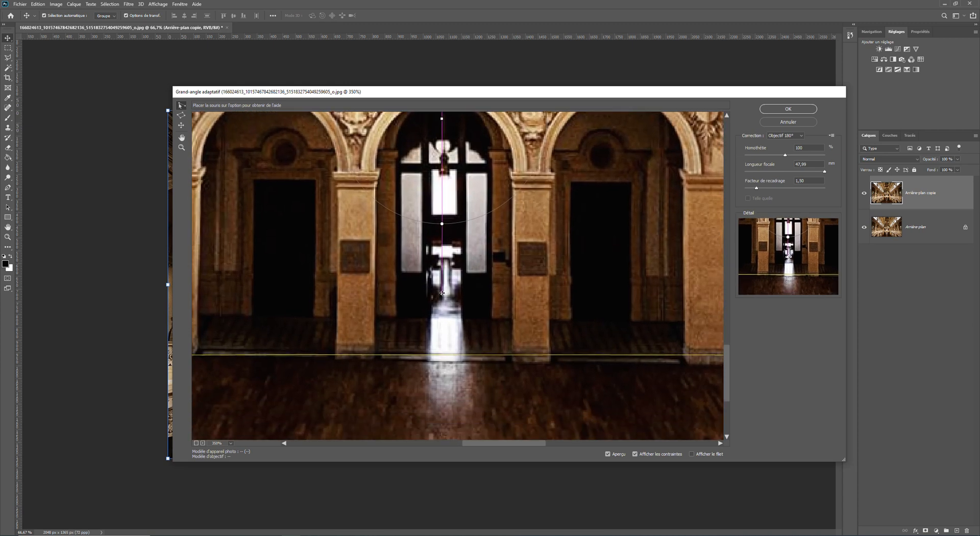
drag(441, 292, 446, 301)
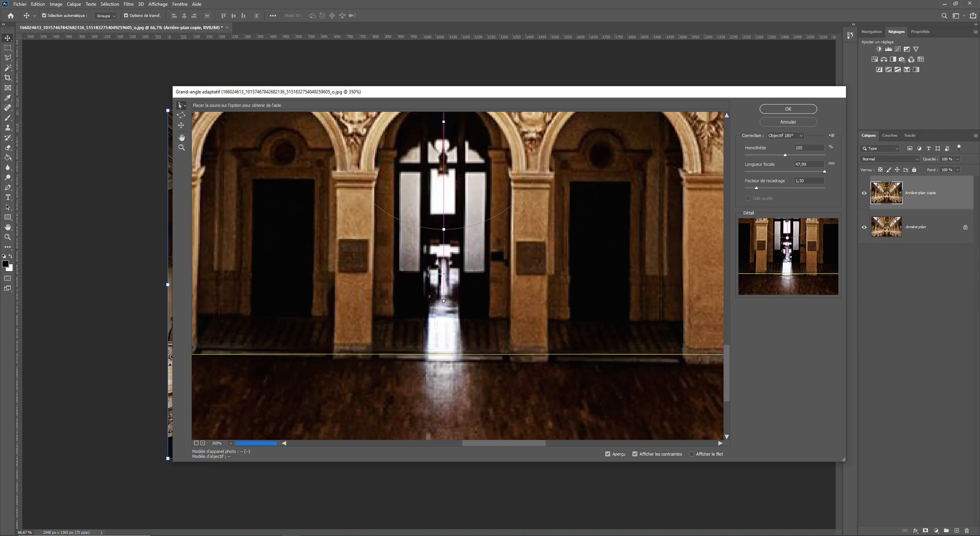
drag(406, 154, 383, 339)
drag(377, 142, 420, 225)
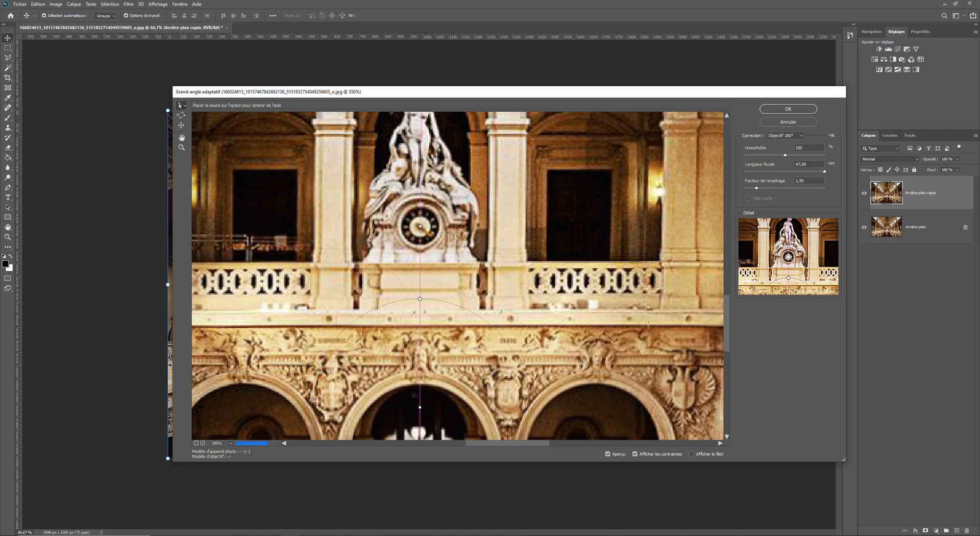
scroll(439, 186, down, 12)
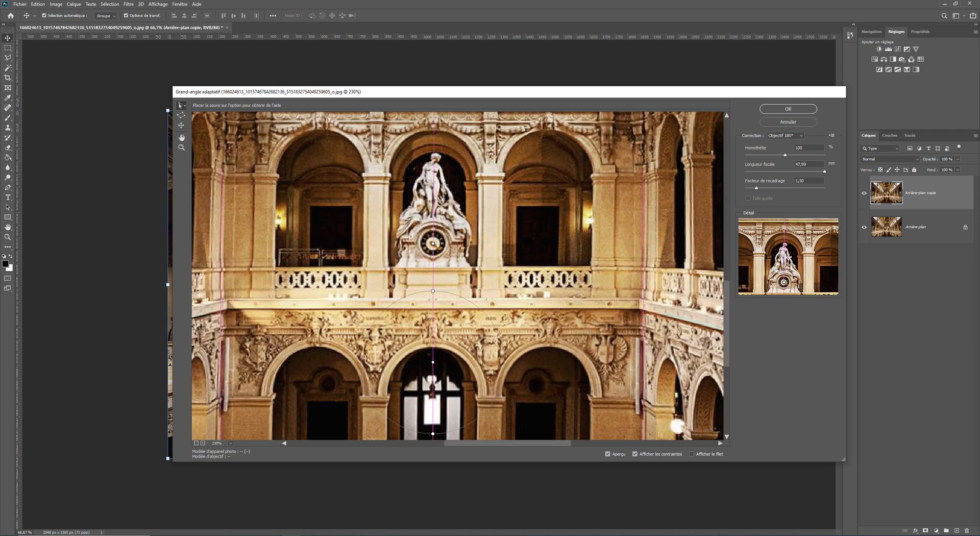
Apply the Adaptive Wide Angle correction to the copied background layer
scroll(452, 186, down, 1)
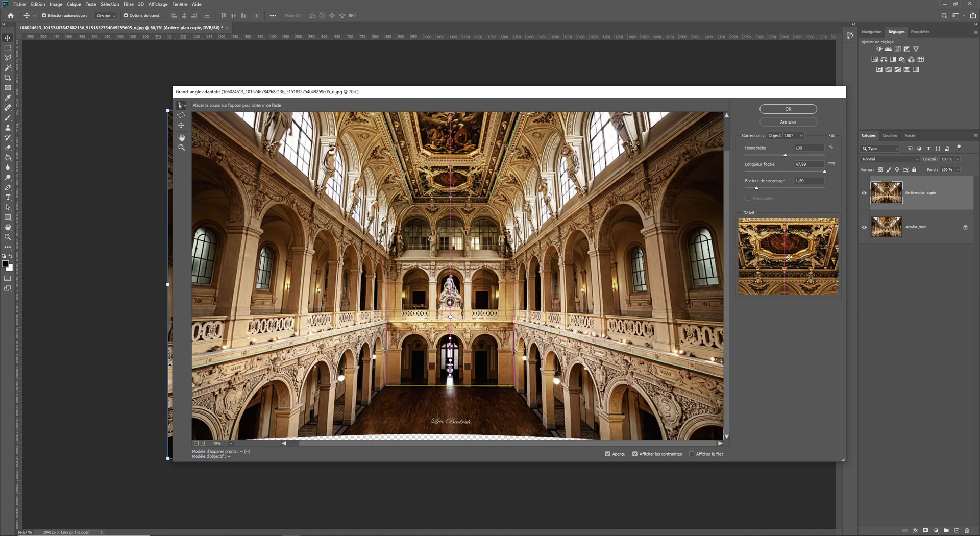
scroll(451, 187, down, 1)
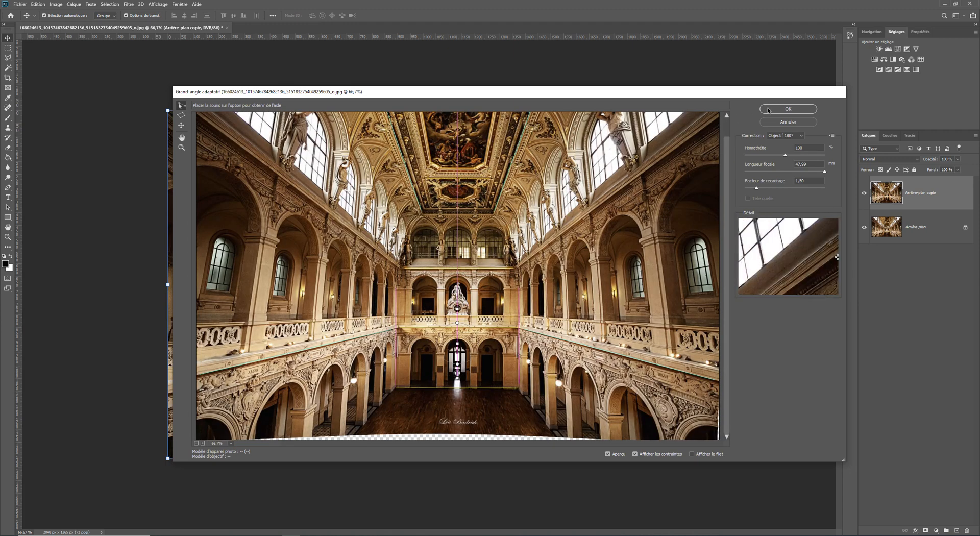
click(787, 109)
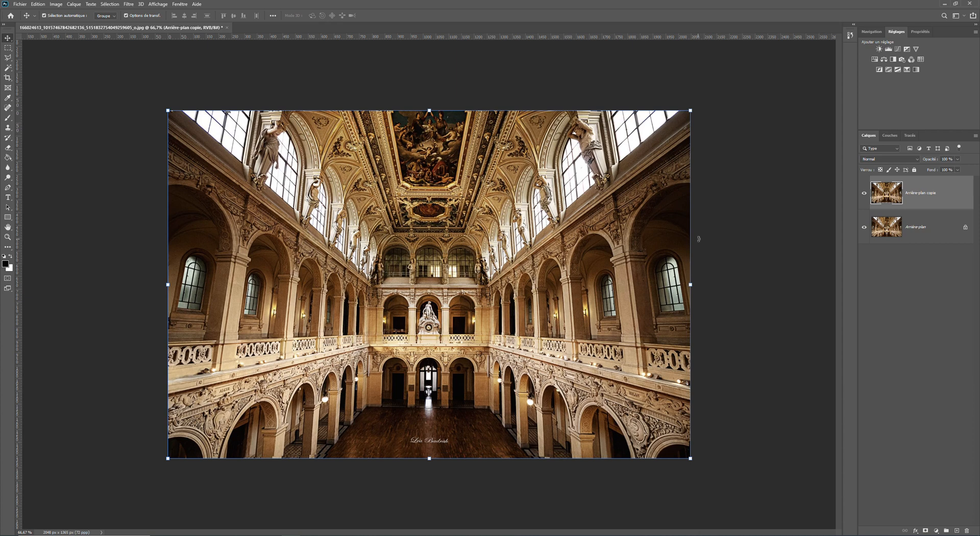
Check the corrected layer for empty edges without the background layer and compare it with the original photo
click(864, 227)
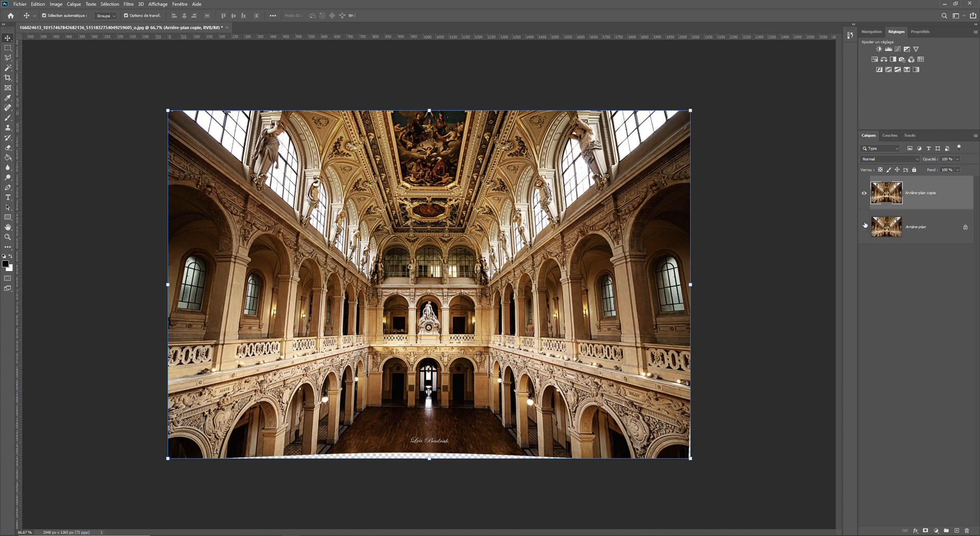
click(862, 227)
click(862, 193)
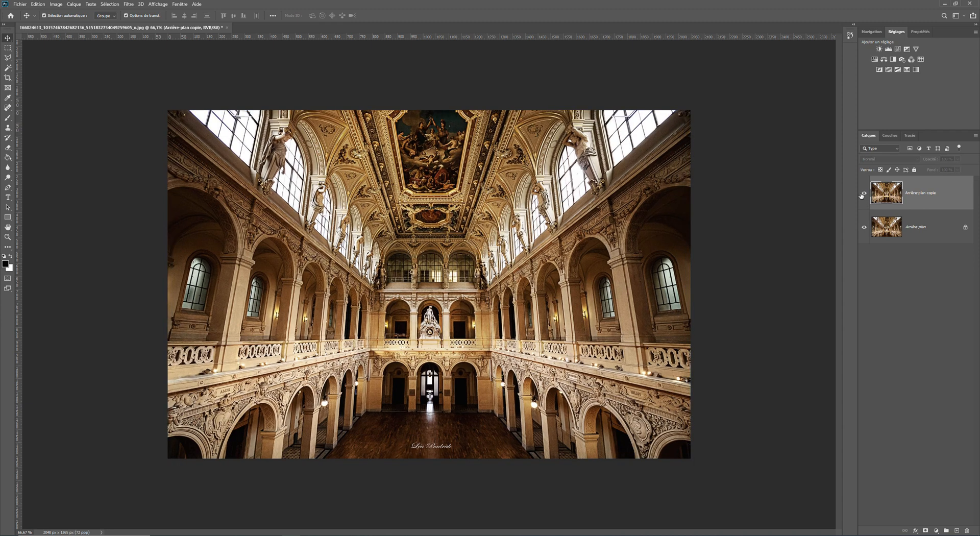
click(862, 195)
click(862, 194)
click(862, 194)
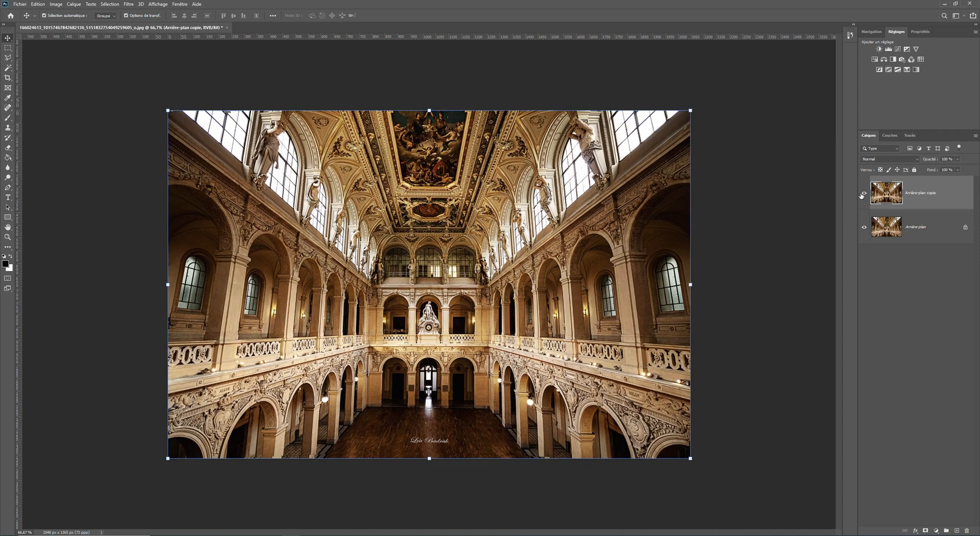
Hide the background layer and scale the corrected layer to about 102% so it covers the empty strip along the photo's lower edge
click(862, 228)
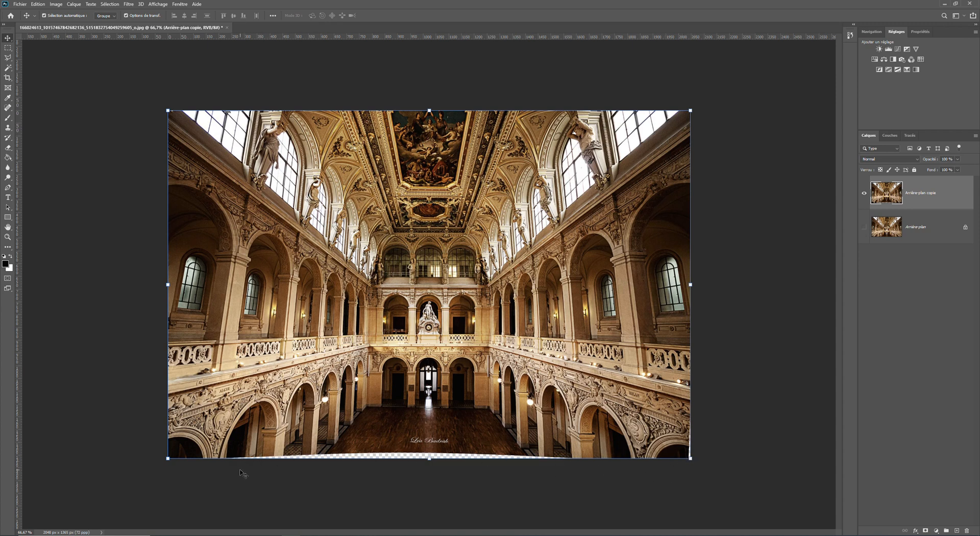
drag(430, 457, 430, 465)
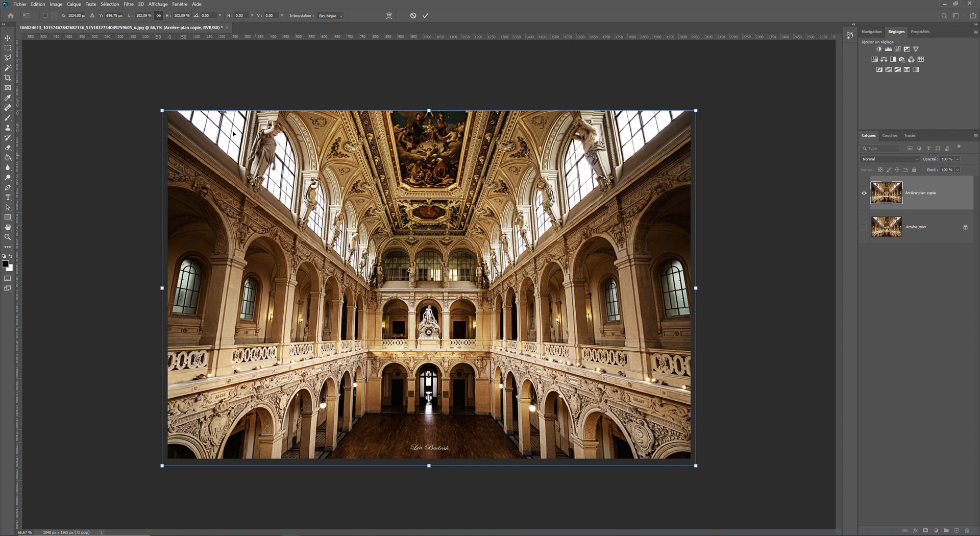
click(7, 39)
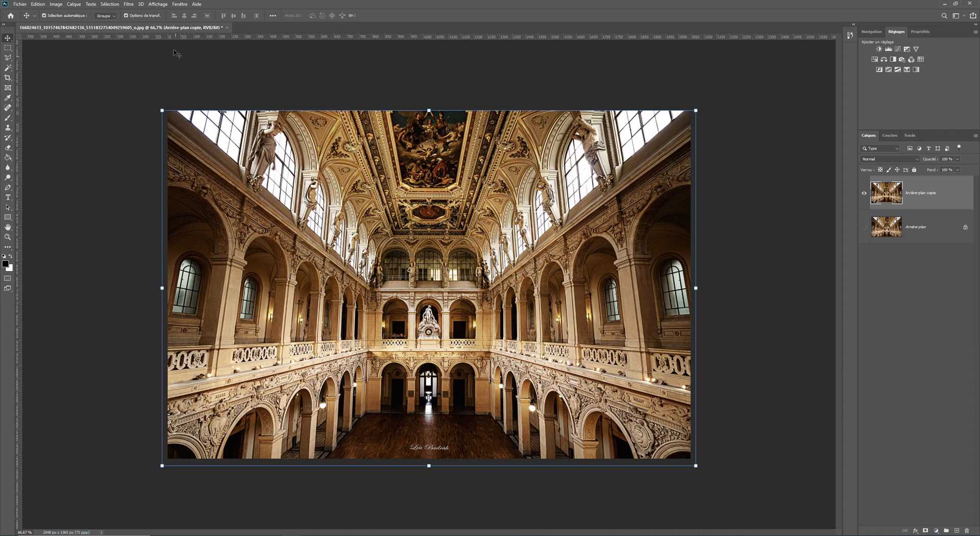
Add a new vertical guide at 50% of the image width
click(162, 5)
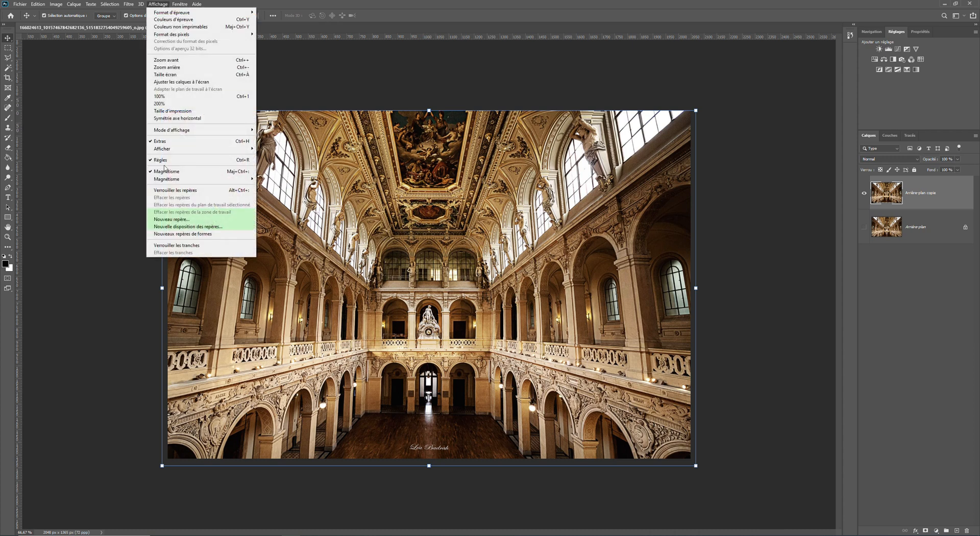
click(177, 219)
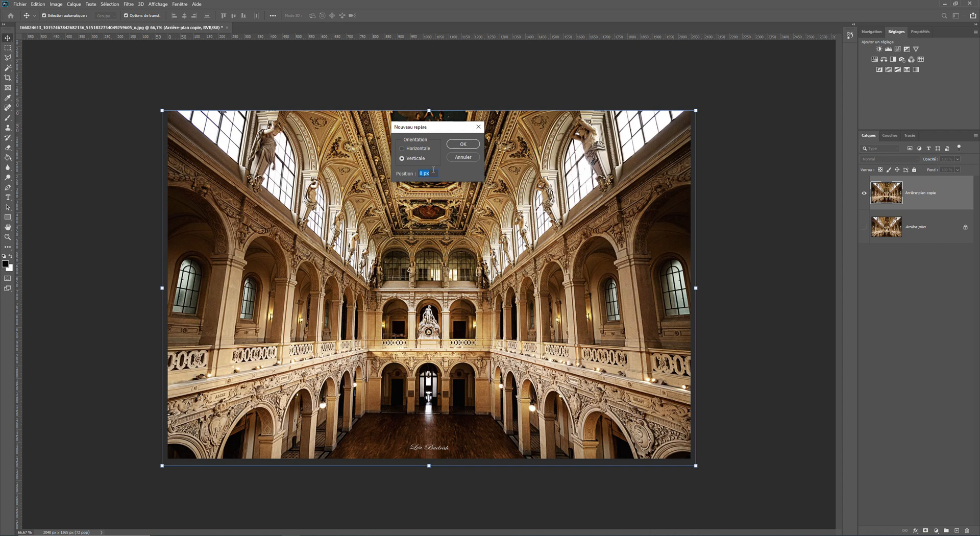
text(50%)
click(473, 145)
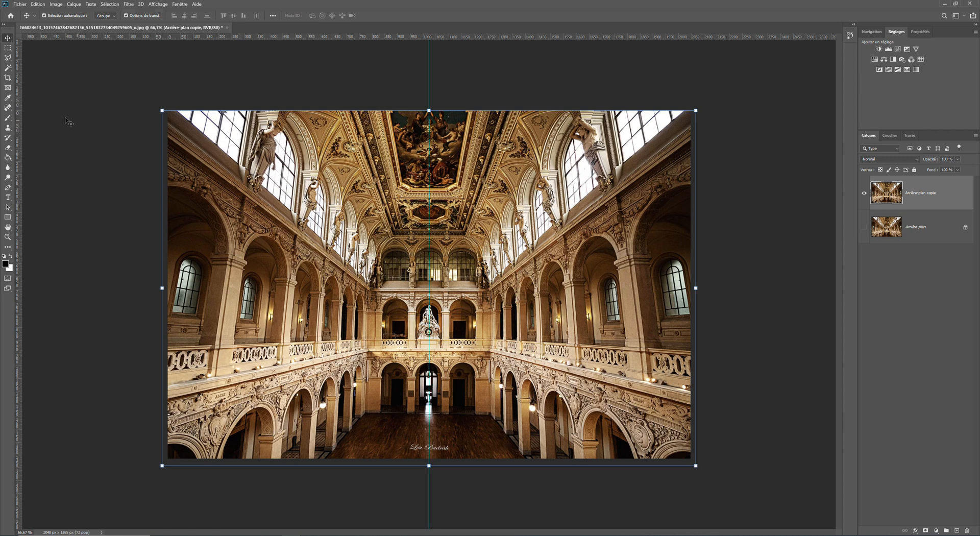
Place vertical guides on both corners of the end wall and horizontal guides along its upper cornice and the ledge below the balustrade
drag(19, 118, 367, 128)
drag(20, 143, 491, 130)
drag(453, 37, 451, 292)
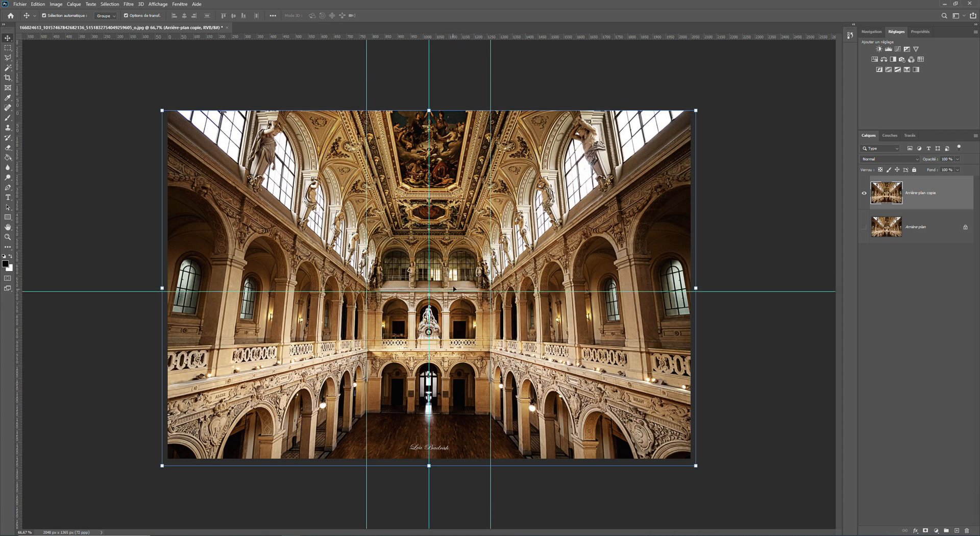
drag(464, 38, 452, 352)
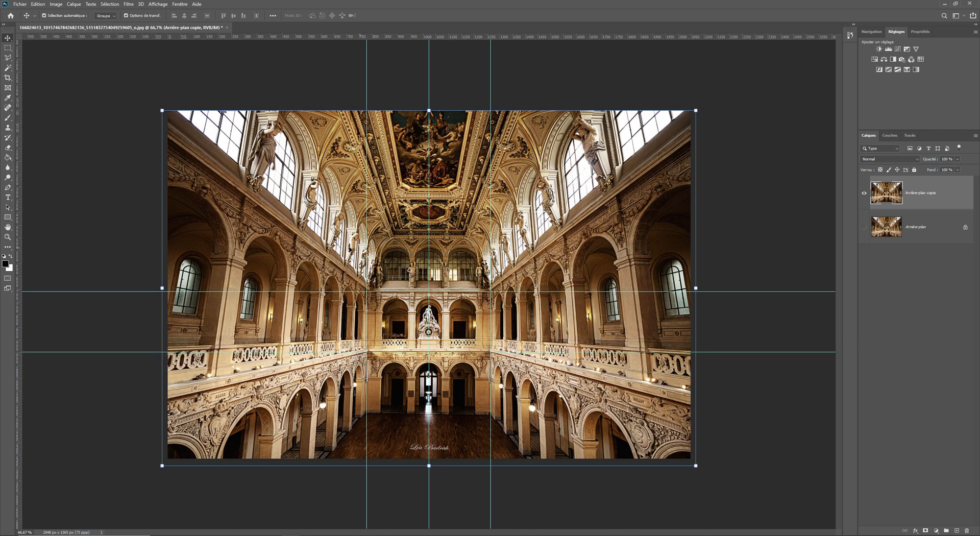